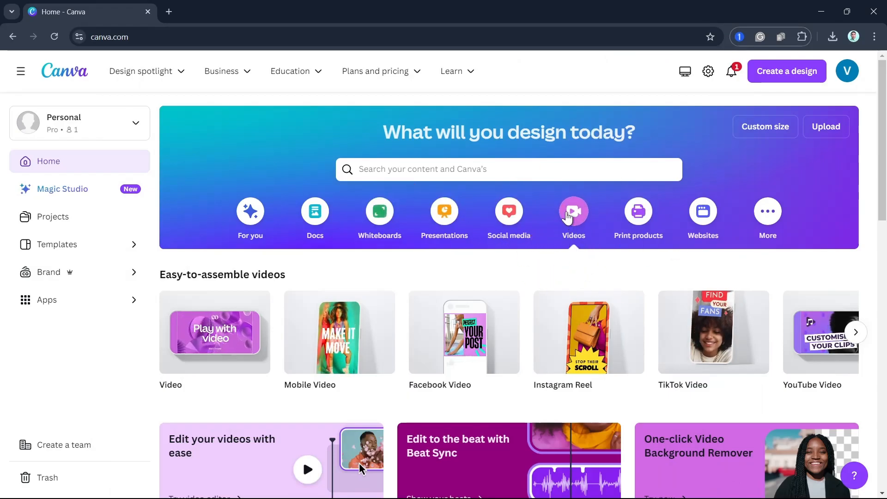
Create a blank 1920 × 1080 px video design.
{"action": "mouse_move", "coordinate": [210, 354]}
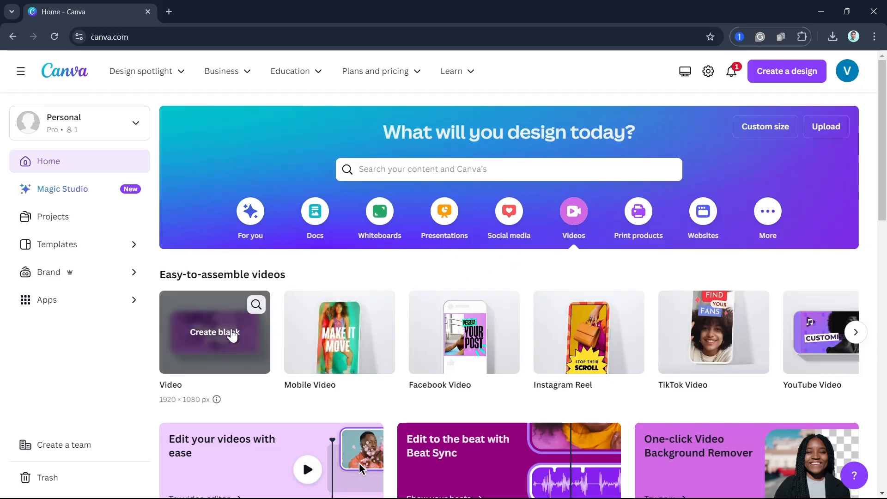
{"action": "left_click", "coordinate": [219, 335]}
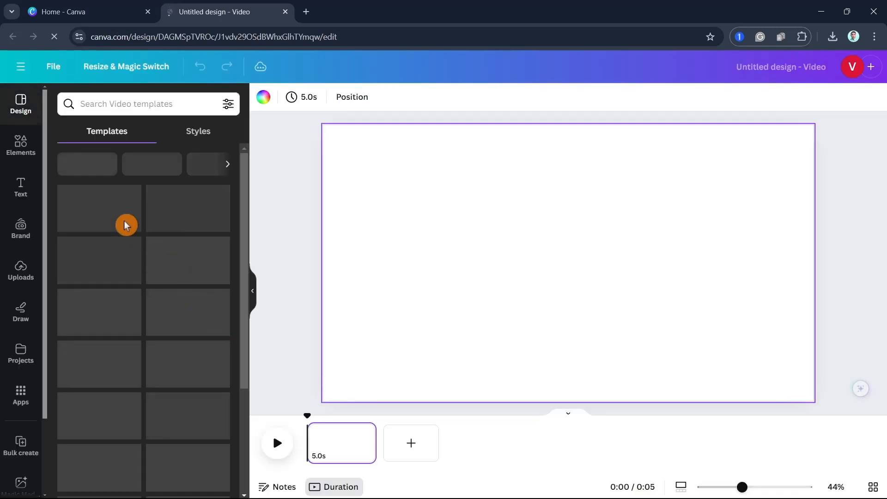
Upload the video file 0729 (4) and place it so it fills the blank page.
{"action": "left_click", "coordinate": [22, 272]}
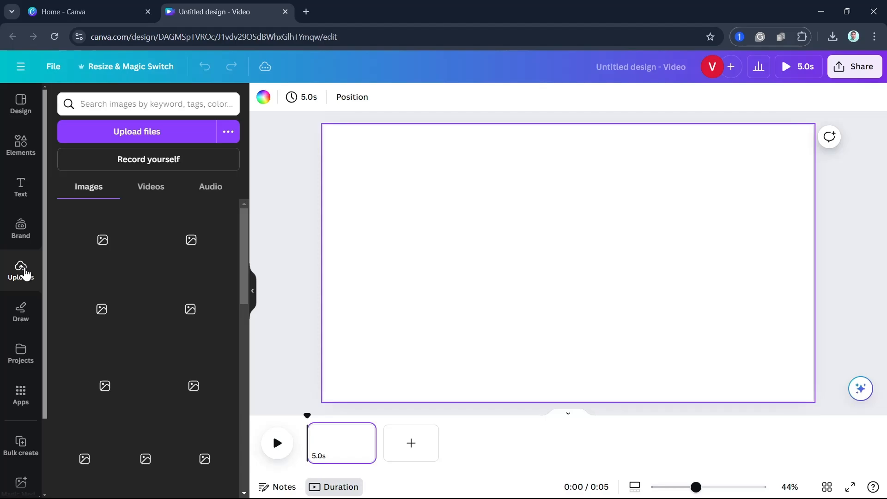
{"action": "left_click", "coordinate": [151, 136]}
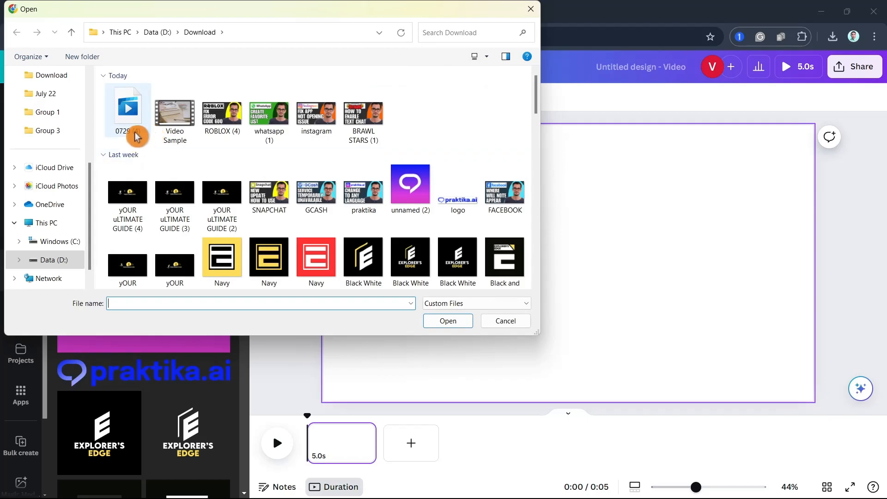
{"action": "left_click", "coordinate": [132, 128]}
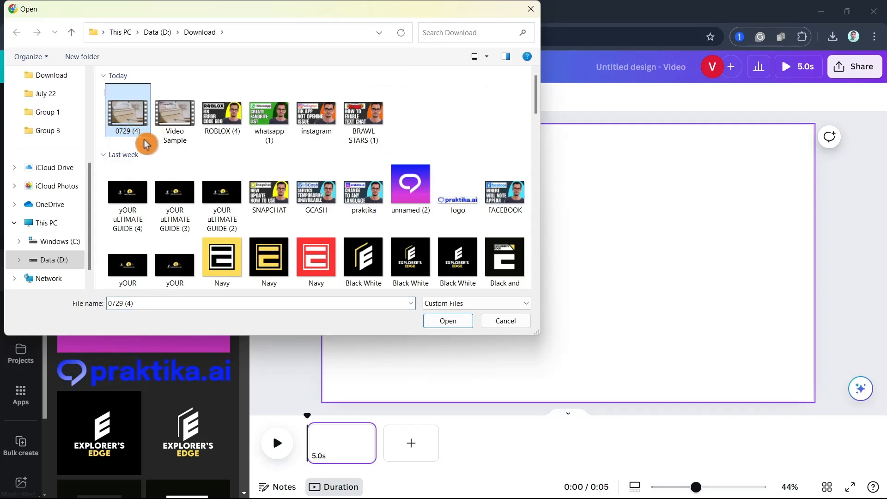
{"action": "left_click", "coordinate": [444, 322]}
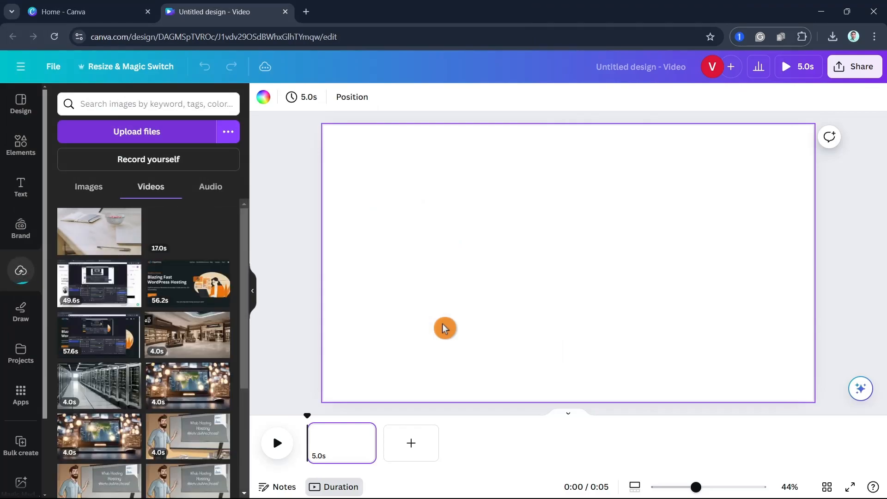
{"action": "left_click_drag", "start_coordinate": [98, 244], "coordinate": [340, 155]}
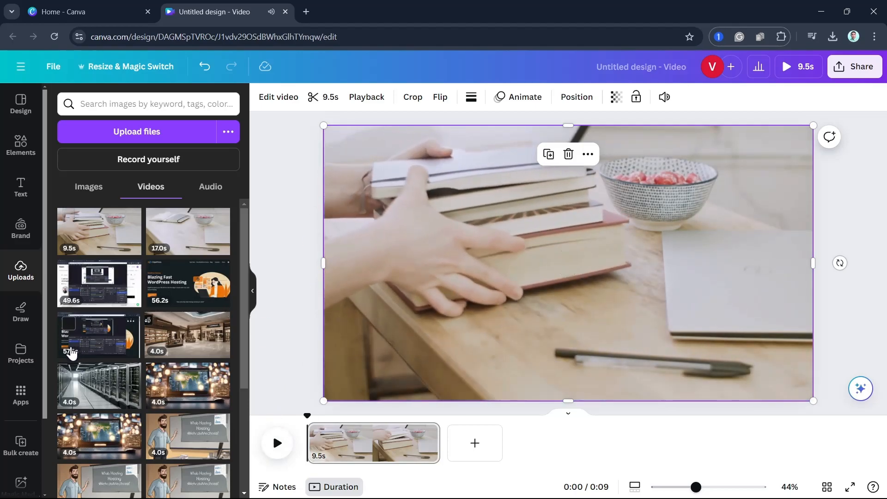
Search the available apps for "Subtitles" and open Animated Subtitles.
{"action": "left_click", "coordinate": [23, 402]}
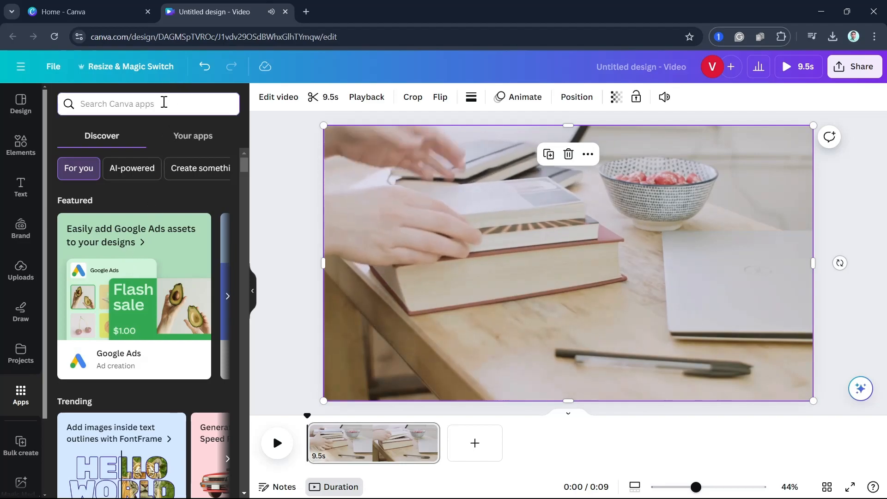
{"action": "left_click", "coordinate": [277, 444]}
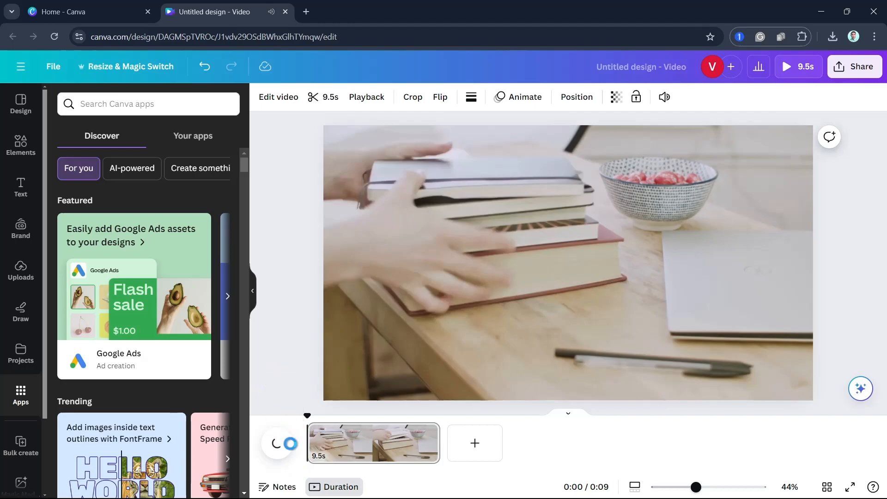
{"action": "left_click", "coordinate": [104, 106]}
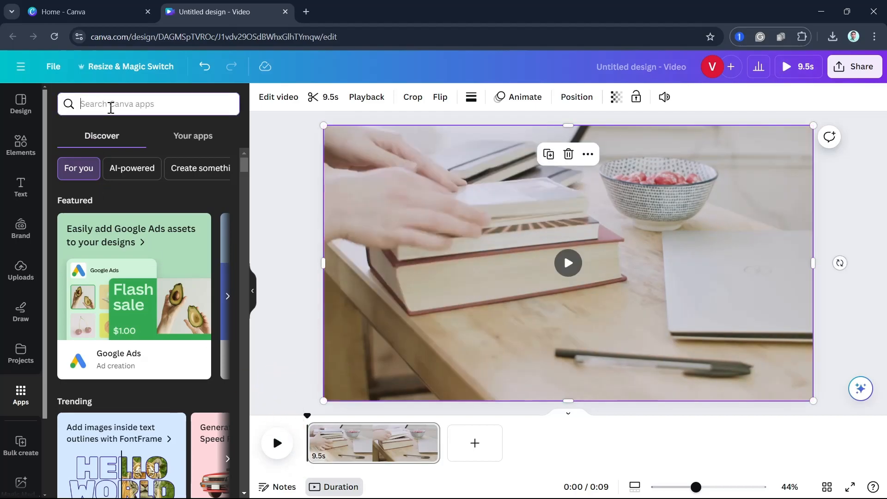
{"action": "type", "text": "subtitles"}
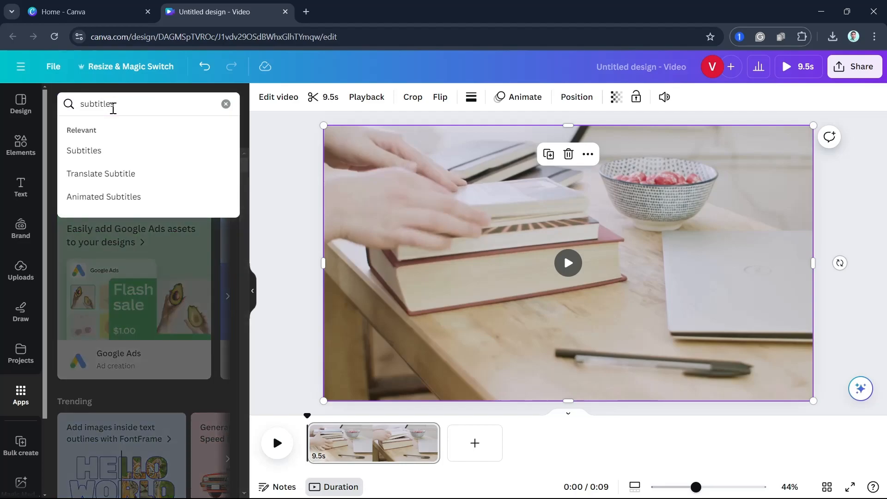
{"action": "left_click", "coordinate": [109, 150]}
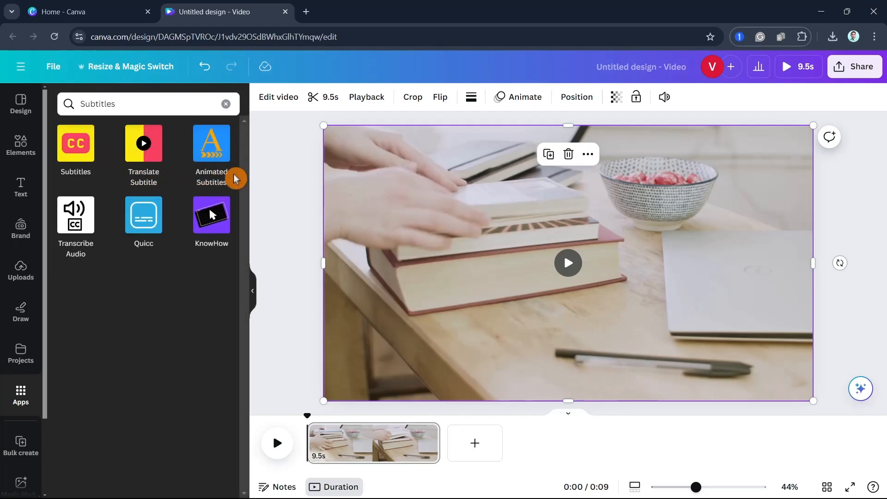
{"action": "left_click", "coordinate": [218, 155]}
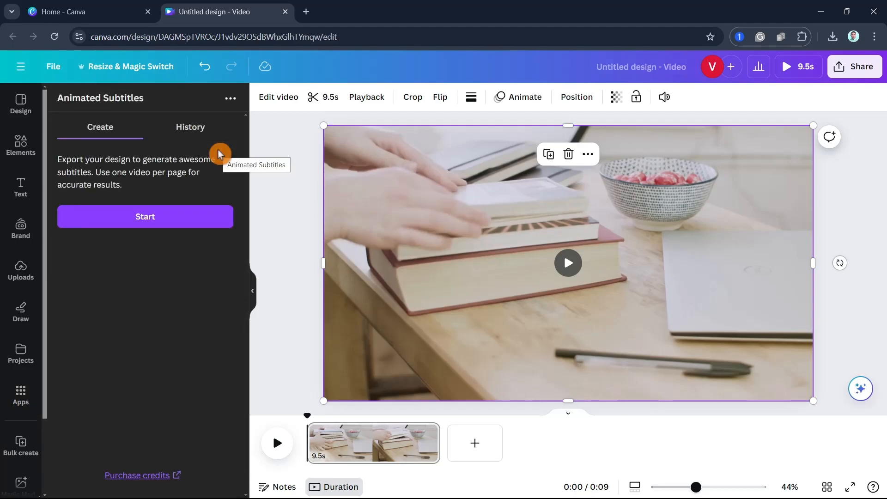
Start subtitle creation by exporting the design as MP4 Video, and choose the Fade animation style.
{"action": "left_click", "coordinate": [165, 226]}
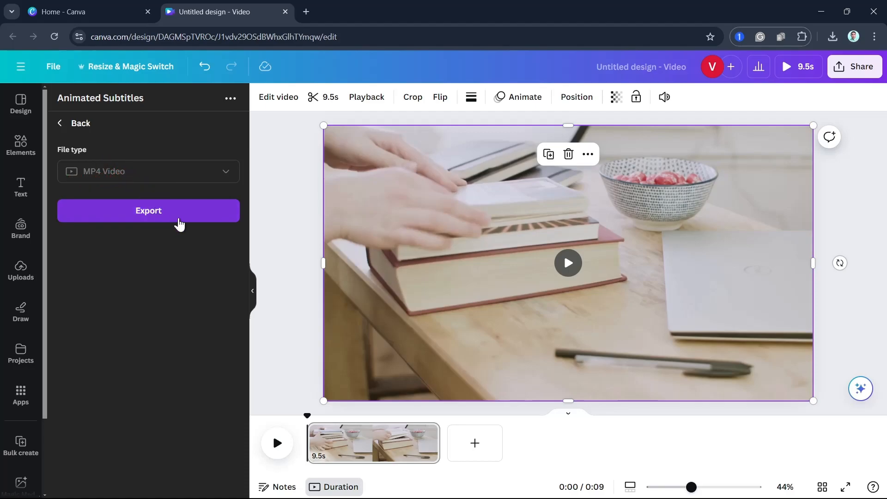
{"action": "left_click", "coordinate": [179, 222]}
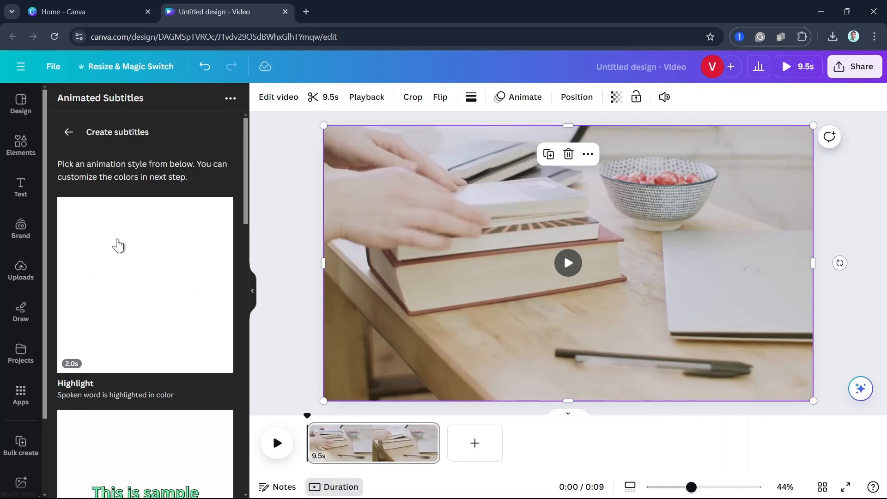
{"action": "scroll", "coordinate": [121, 259], "scroll_direction": "down", "scroll_amount": 6}
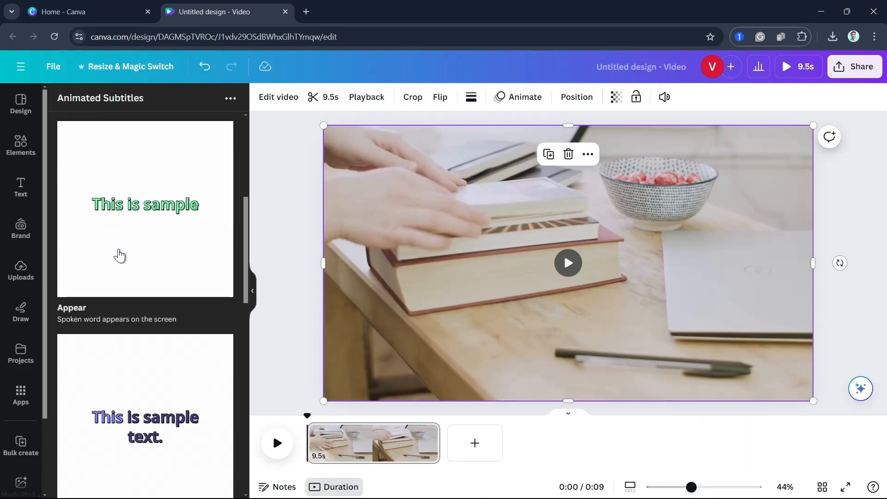
{"action": "scroll", "coordinate": [128, 268], "scroll_direction": "down", "scroll_amount": 4}
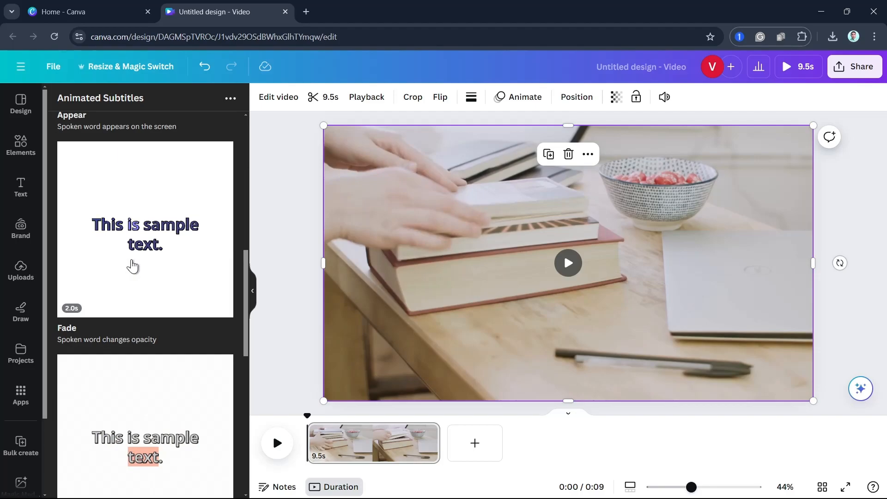
{"action": "scroll", "coordinate": [139, 296], "scroll_direction": "down", "scroll_amount": 1}
{"action": "scroll", "coordinate": [140, 303], "scroll_direction": "down", "scroll_amount": 1}
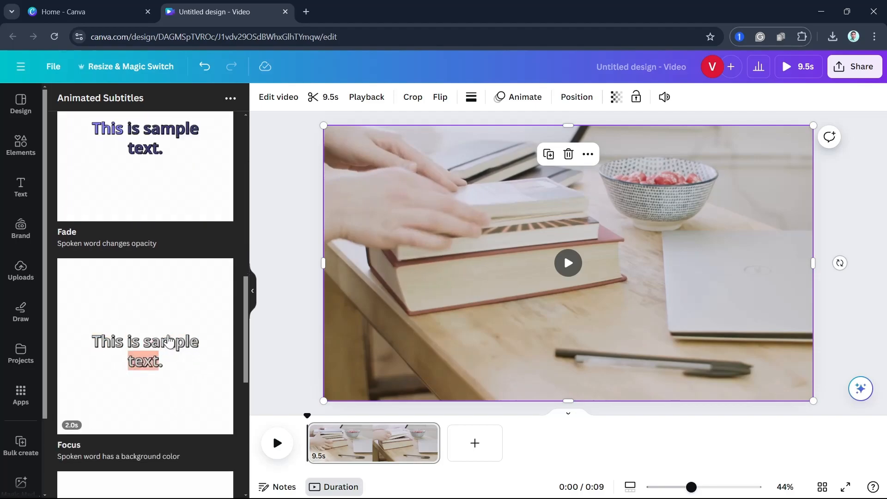
{"action": "scroll", "coordinate": [177, 344], "scroll_direction": "up", "scroll_amount": 2}
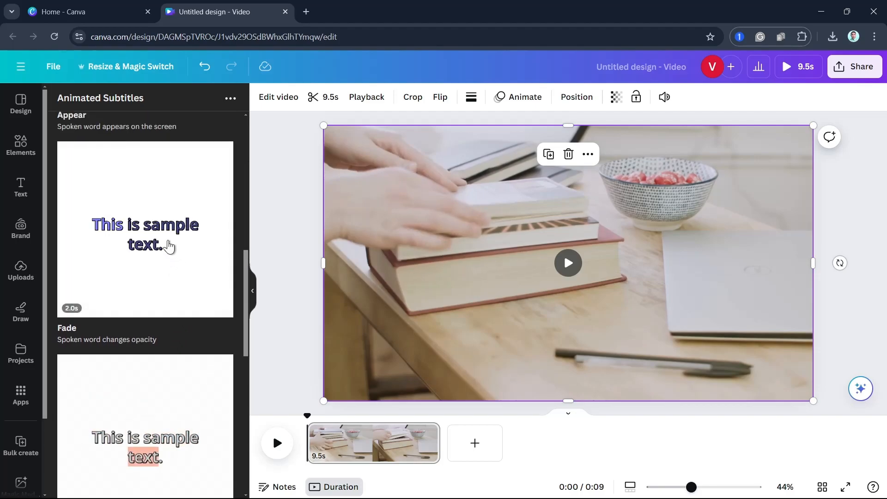
{"action": "left_click", "coordinate": [157, 242]}
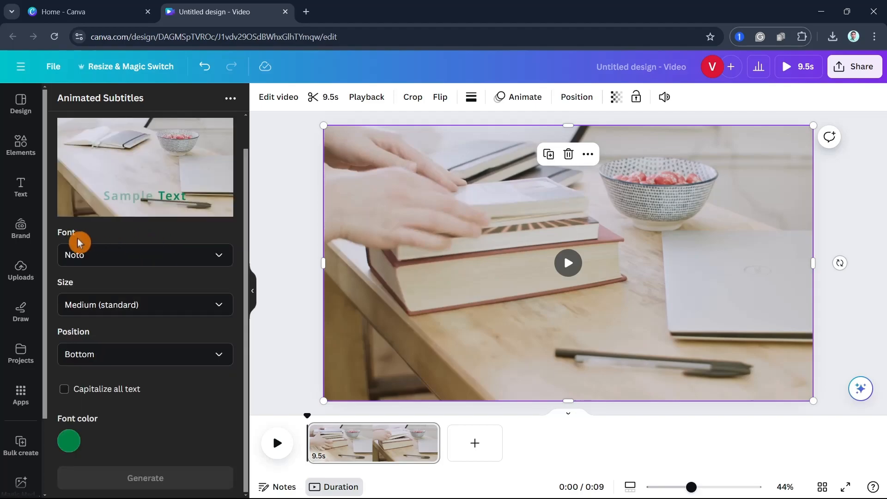
Try the Oswald and Marker fonts for the subtitles and settle on Anton.
{"action": "left_click", "coordinate": [92, 261]}
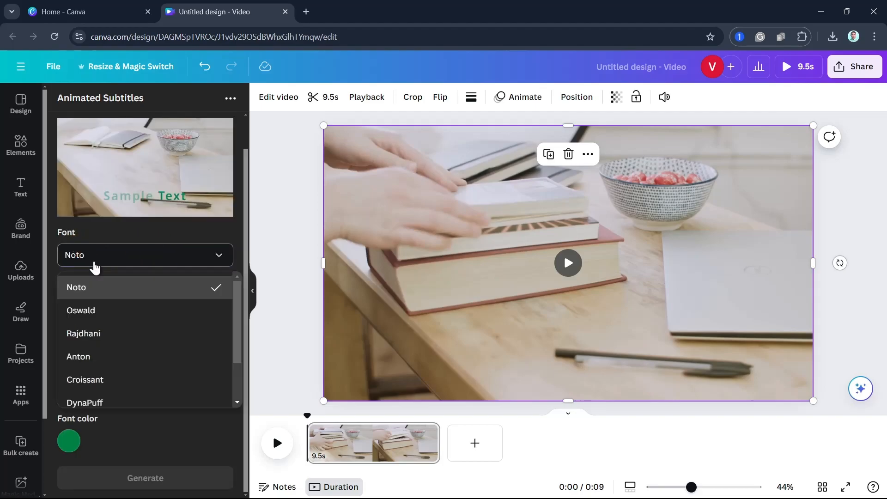
{"action": "left_click", "coordinate": [103, 359]}
{"action": "left_click", "coordinate": [127, 263]}
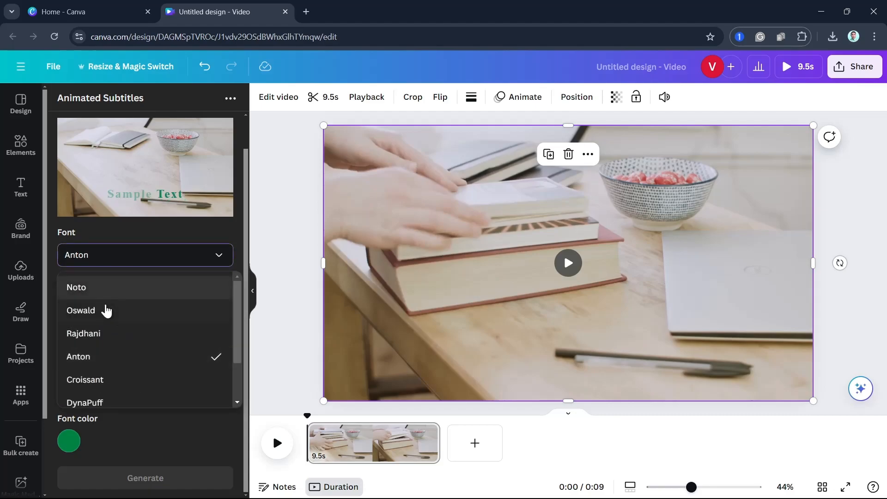
{"action": "left_click", "coordinate": [101, 310]}
{"action": "left_click", "coordinate": [133, 263]}
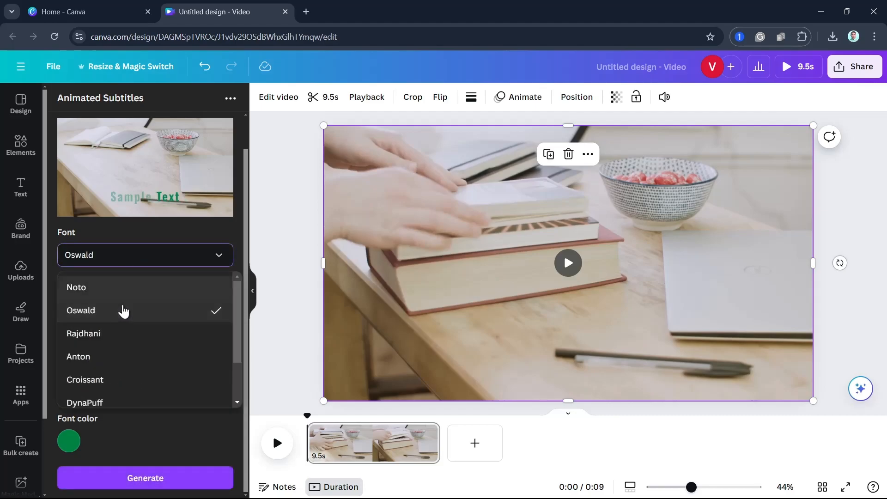
{"action": "scroll", "coordinate": [119, 351], "scroll_direction": "down", "scroll_amount": 2}
{"action": "left_click", "coordinate": [115, 391]}
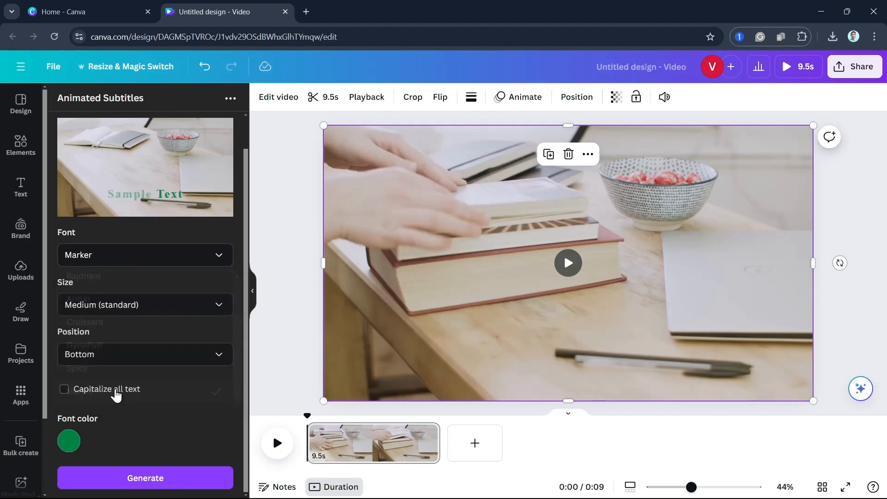
{"action": "left_click", "coordinate": [151, 265]}
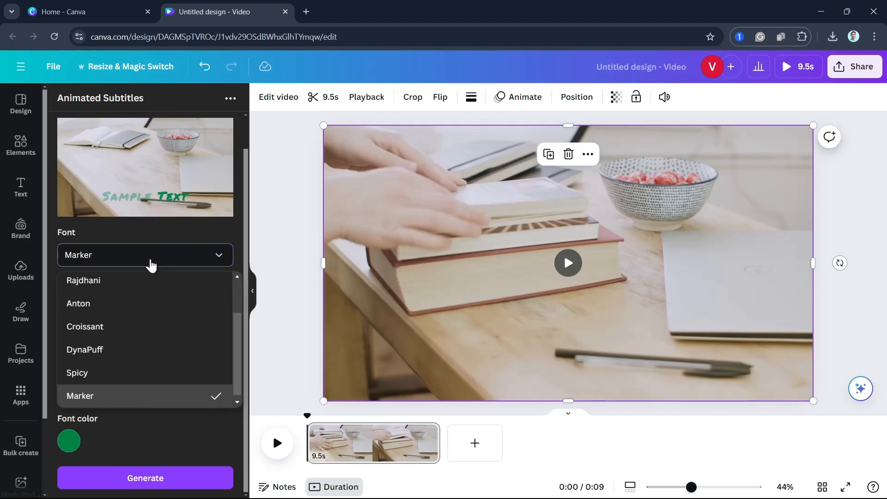
{"action": "left_click", "coordinate": [122, 306]}
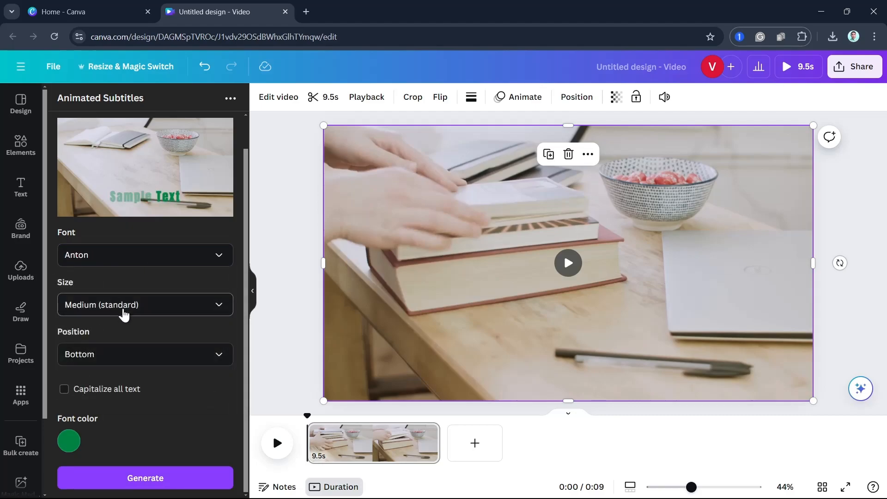
Set the subtitle position to Middle.
{"action": "left_click", "coordinate": [70, 304]}
{"action": "left_click", "coordinate": [109, 358]}
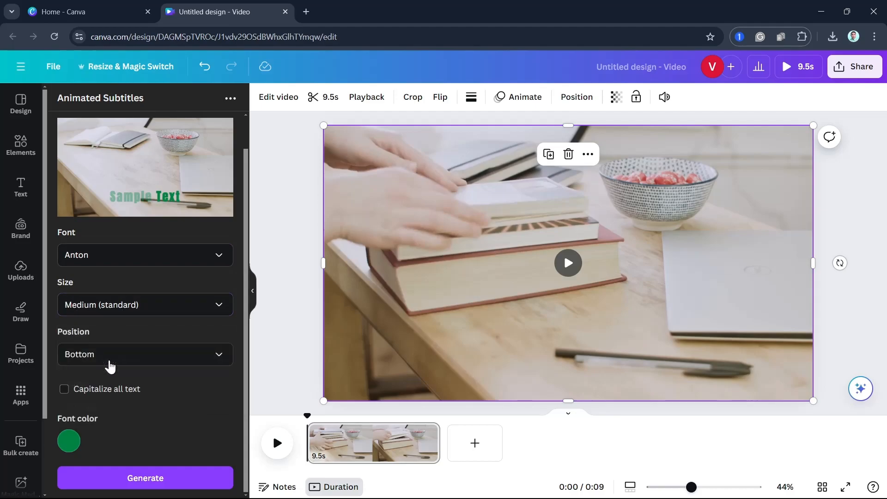
{"action": "left_click", "coordinate": [109, 361]}
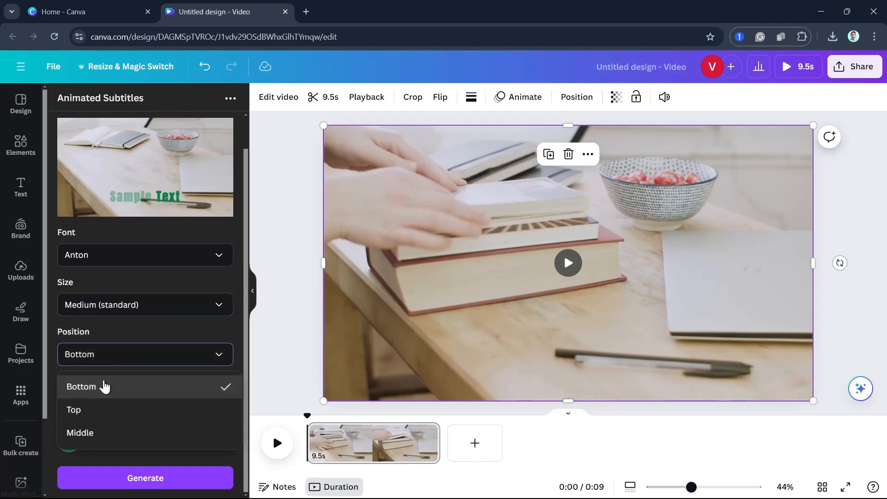
{"action": "left_click", "coordinate": [99, 434]}
{"action": "left_click_drag", "start_coordinate": [102, 440], "coordinate": [103, 396]}
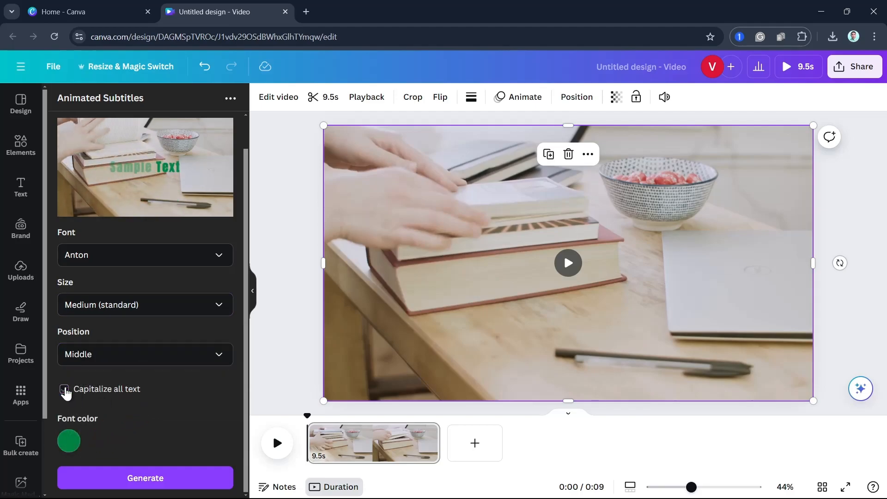
Set the subtitle font color to red #FF0000 and generate the subtitle transcription.
{"action": "left_click", "coordinate": [68, 443]}
{"action": "left_click", "coordinate": [102, 411]}
{"action": "left_click_drag", "start_coordinate": [138, 385], "coordinate": [88, 386]}
{"action": "left_click_drag", "start_coordinate": [231, 352], "coordinate": [237, 311]}
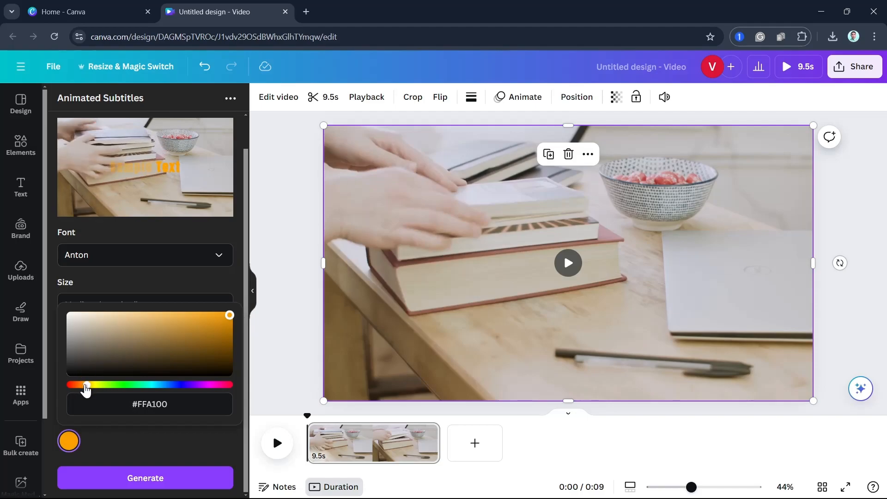
{"action": "left_click_drag", "start_coordinate": [85, 386], "coordinate": [242, 391]}
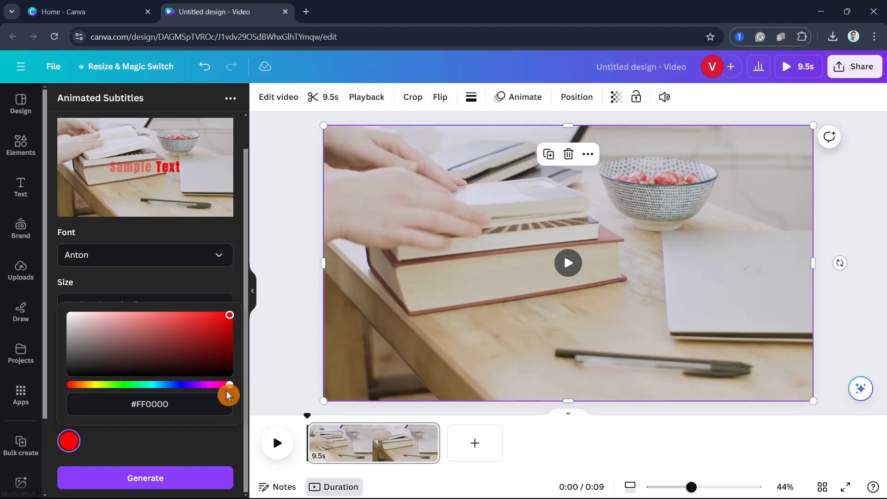
{"action": "left_click", "coordinate": [192, 478]}
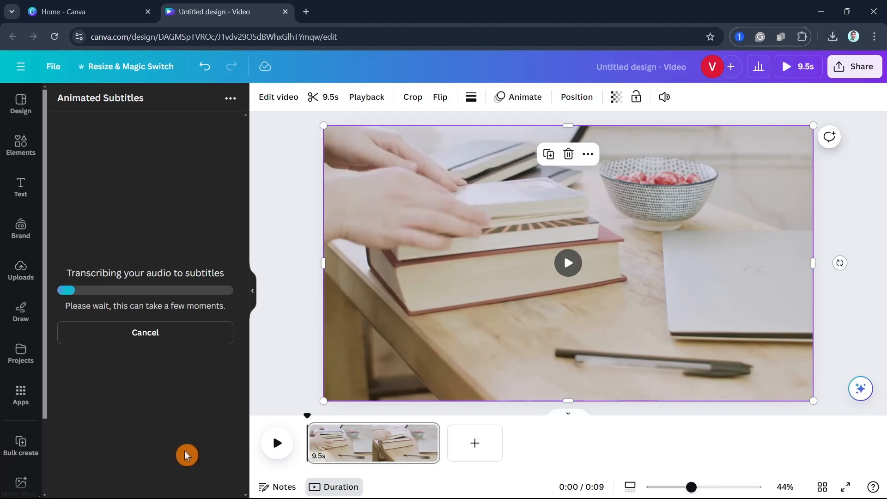
Play the exported clip to check its audio against the transcribed subtitle lines.
{"action": "left_click", "coordinate": [71, 225]}
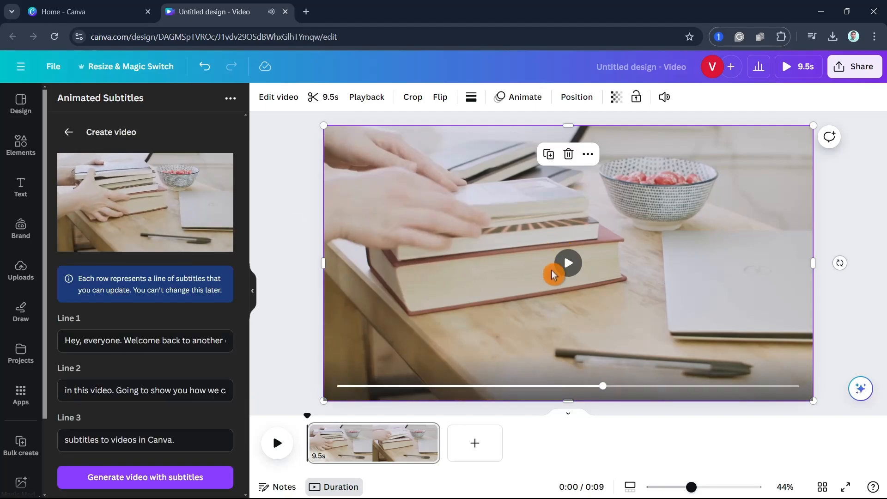
{"action": "left_click", "coordinate": [568, 268]}
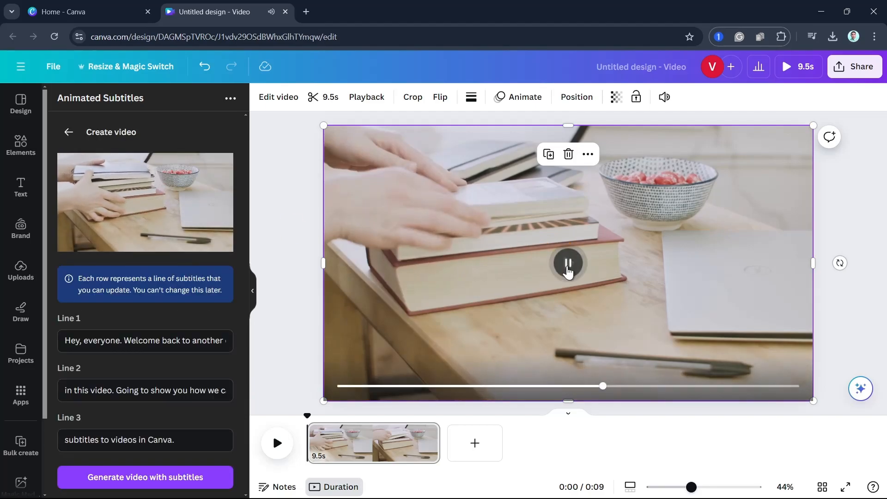
{"action": "left_click", "coordinate": [71, 227]}
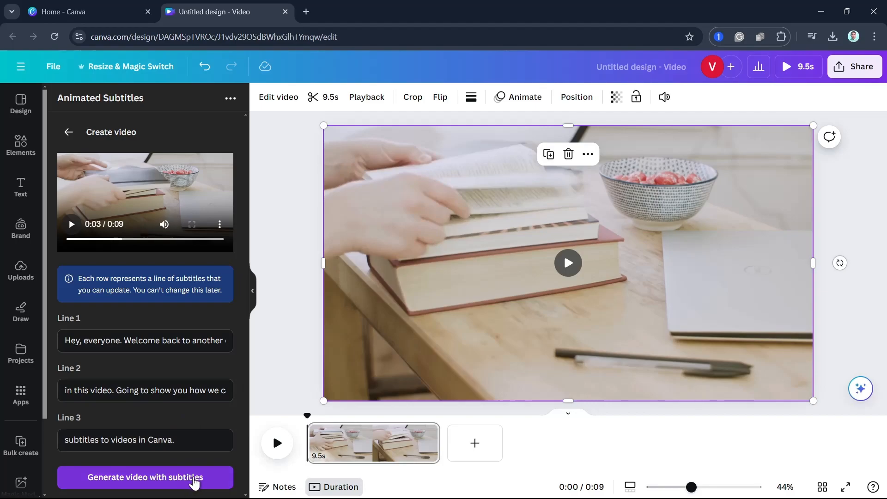
Generate the video with subtitles from the three transcribed lines.
{"action": "left_click", "coordinate": [194, 480]}
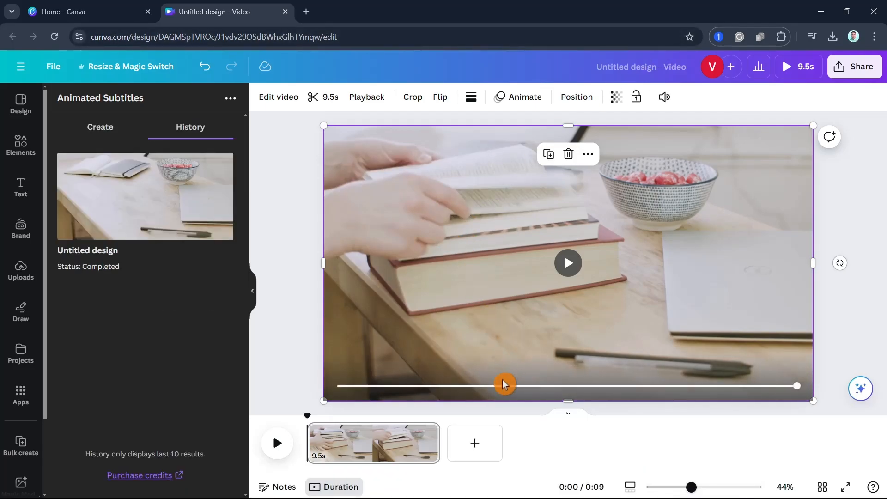
Add a blank page after the original clip and insert the completed subtitled video from the app's history into the design.
{"action": "left_click", "coordinate": [476, 450]}
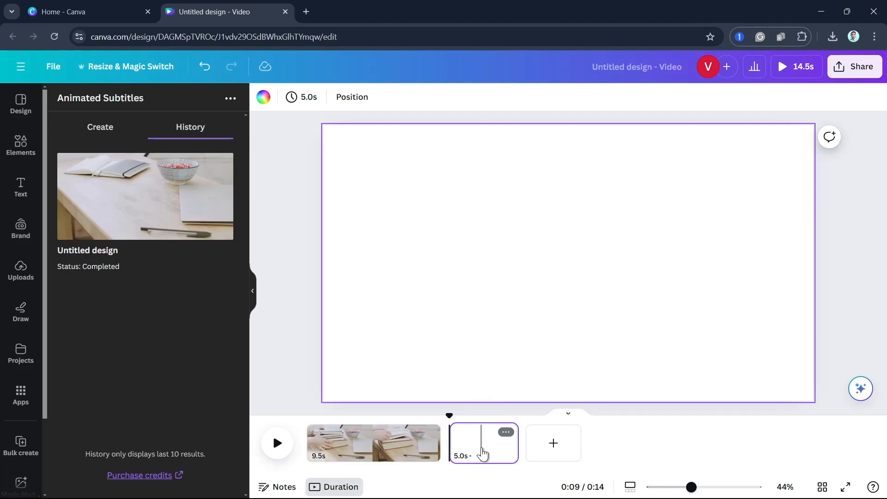
{"action": "left_click", "coordinate": [481, 454]}
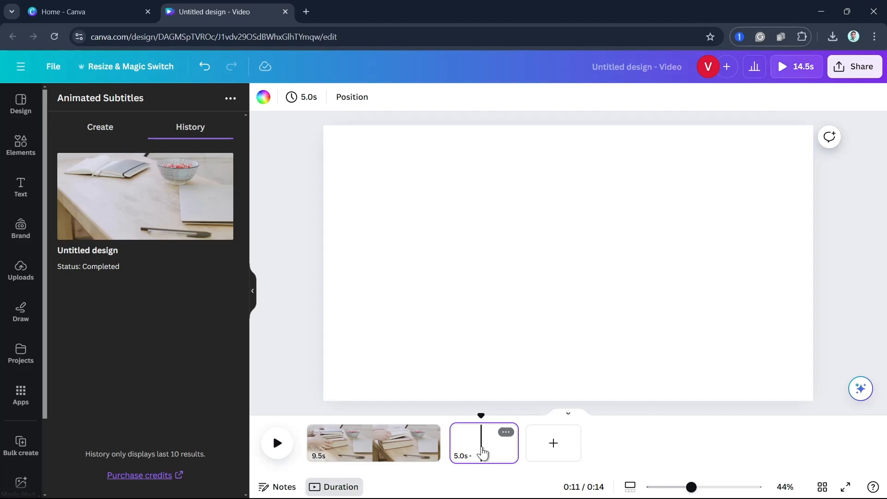
{"action": "left_click_drag", "start_coordinate": [139, 192], "coordinate": [429, 285]}
{"action": "left_click", "coordinate": [147, 214]}
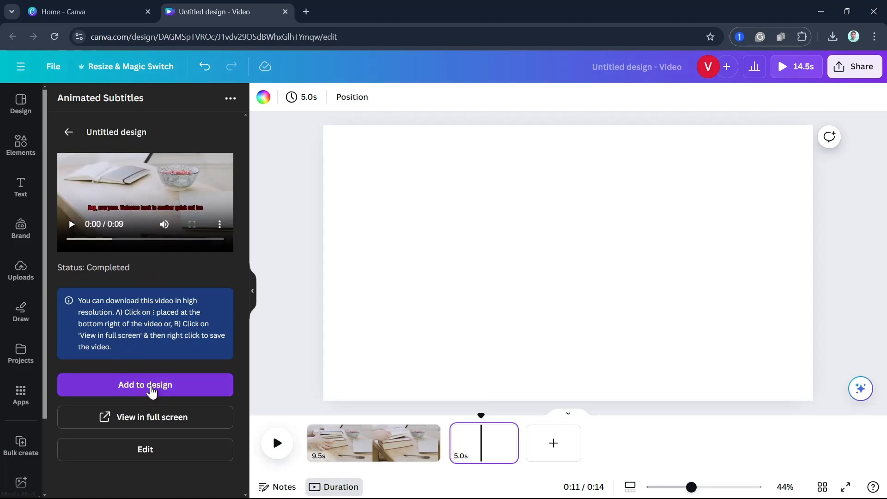
{"action": "left_click", "coordinate": [151, 386]}
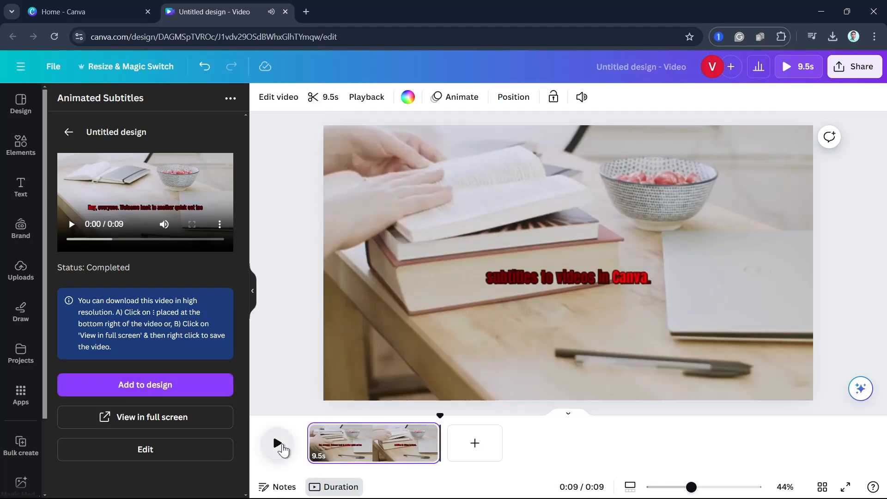
Play the subtitled video in the design and open the design's sharing options.
{"action": "left_click", "coordinate": [278, 444]}
{"action": "left_click", "coordinate": [842, 74]}
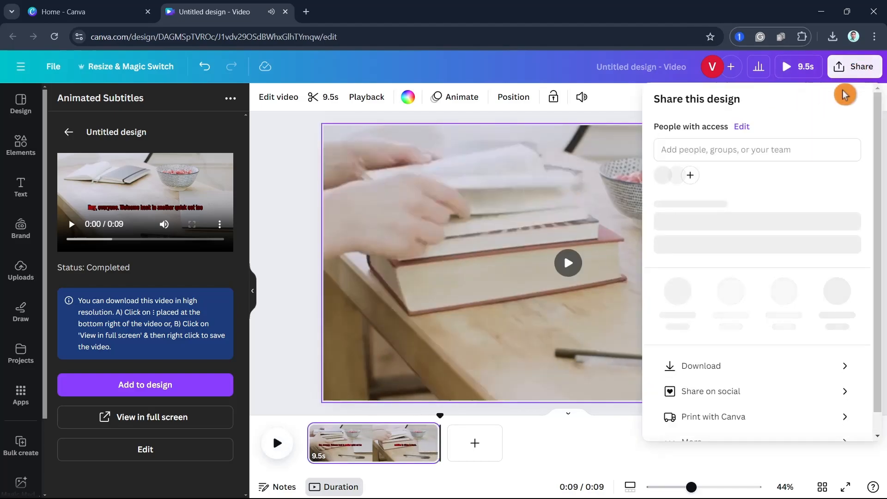